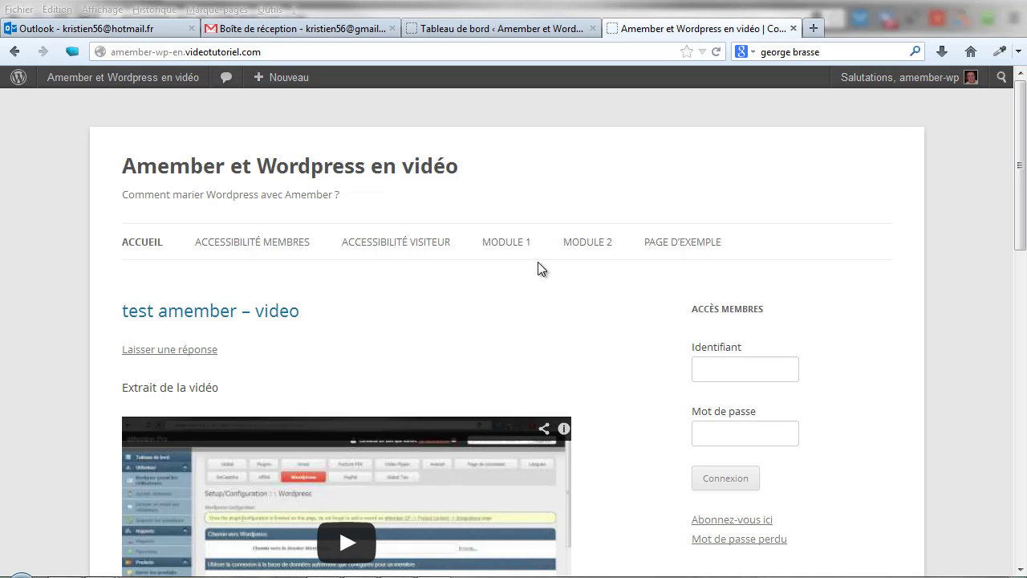
Create a navigation menu named "test" in the WordPress admin of the site.
left_click(505, 30)
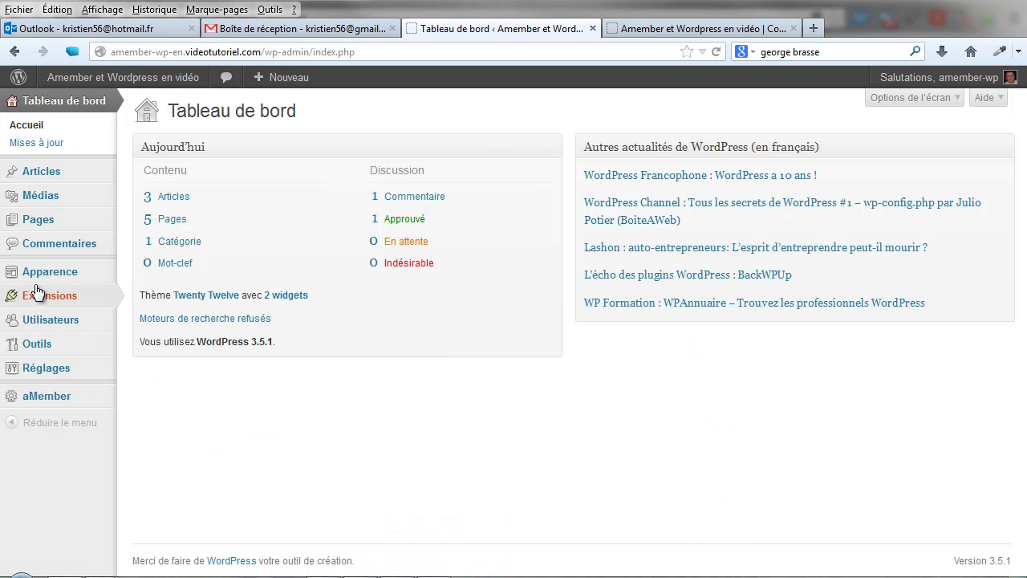
mouse_move(36, 276)
left_click(143, 309)
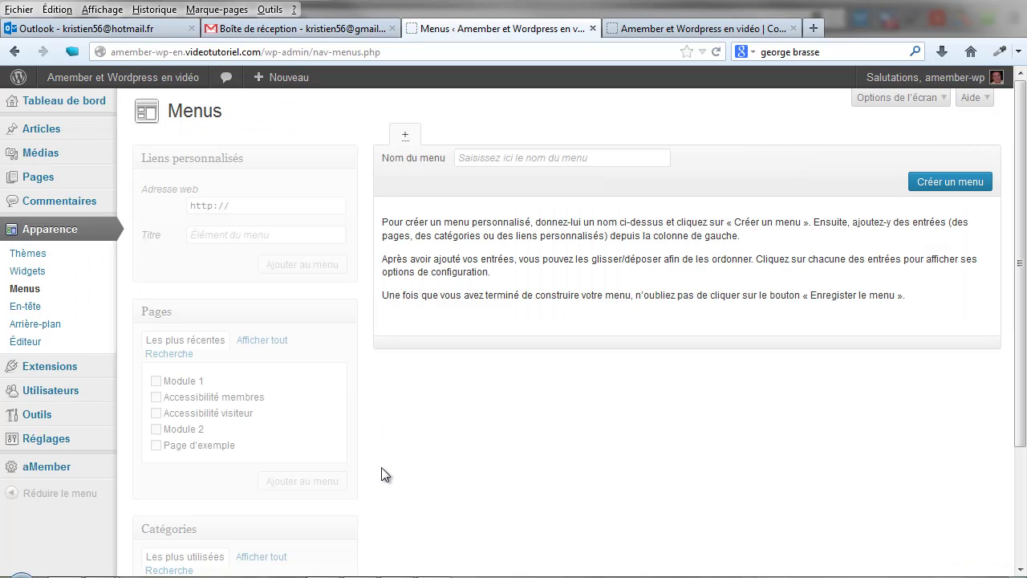
left_click(515, 158)
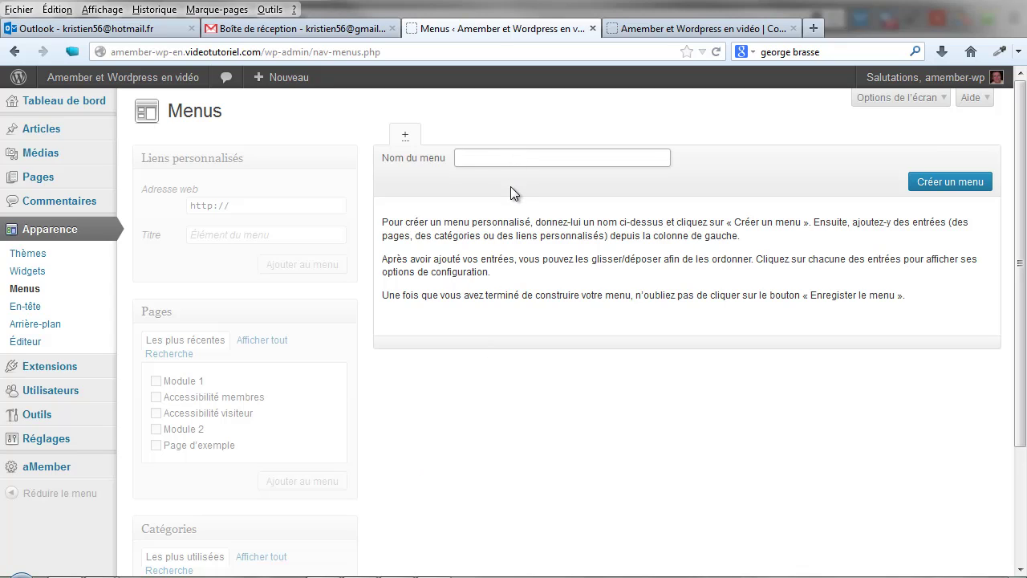
type("test")
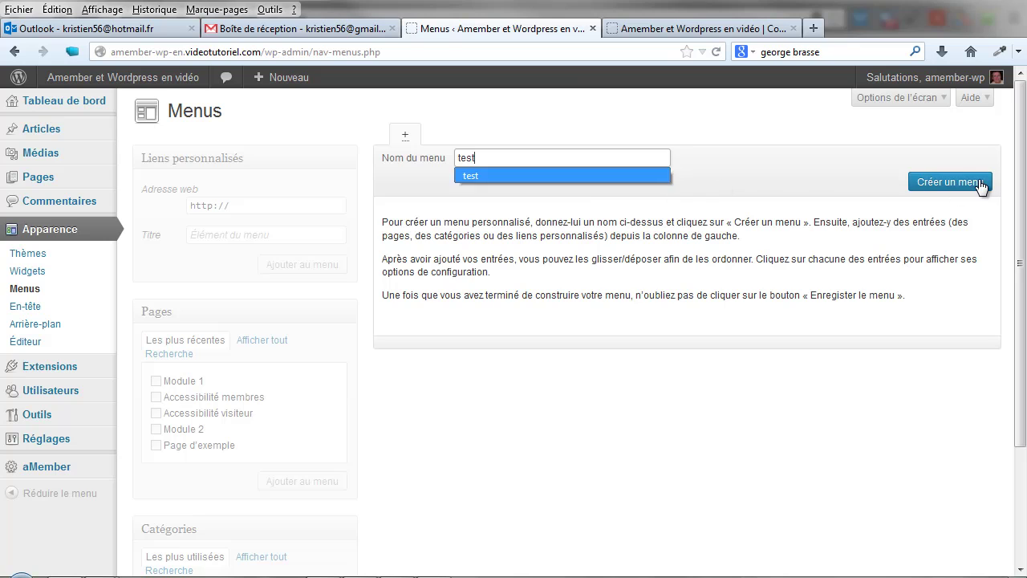
left_click(921, 184)
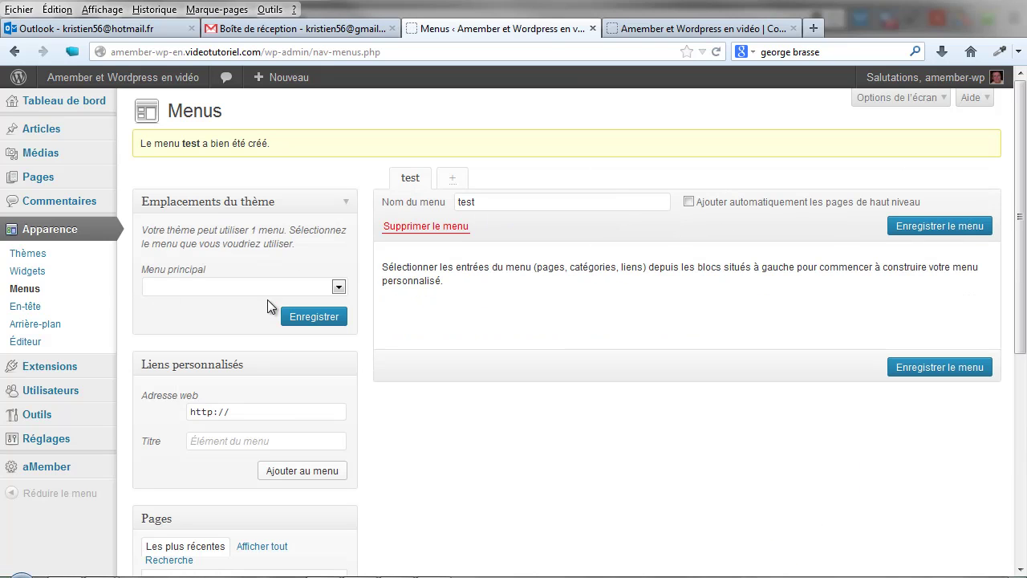
Assign the "test" menu as the theme's main menu and save the theme location.
left_click(339, 286)
left_click(153, 313)
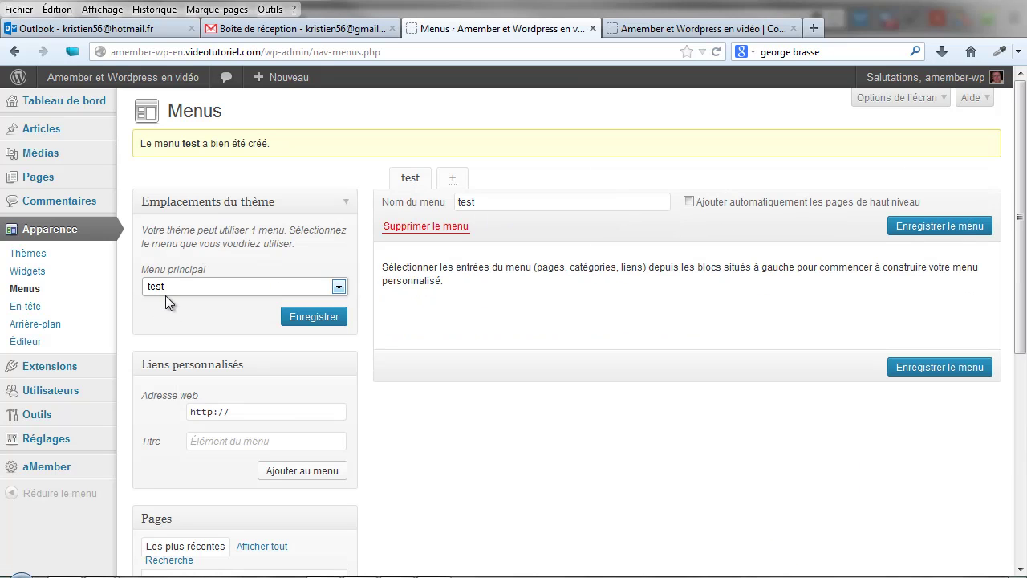
left_click(321, 316)
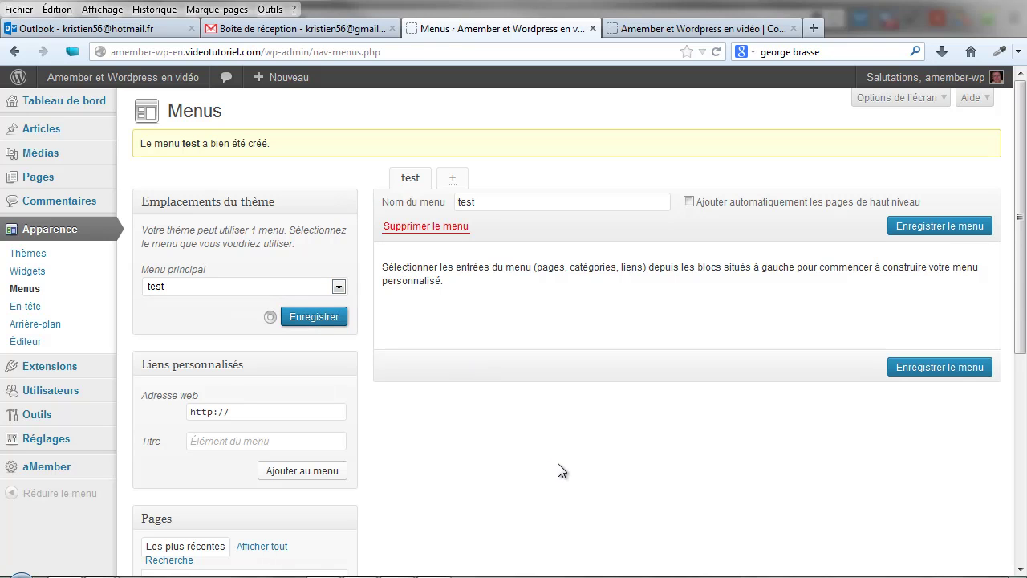
Add the pages Module 1 and Module 2 to the "test" menu.
scroll(561, 471, "down", 4)
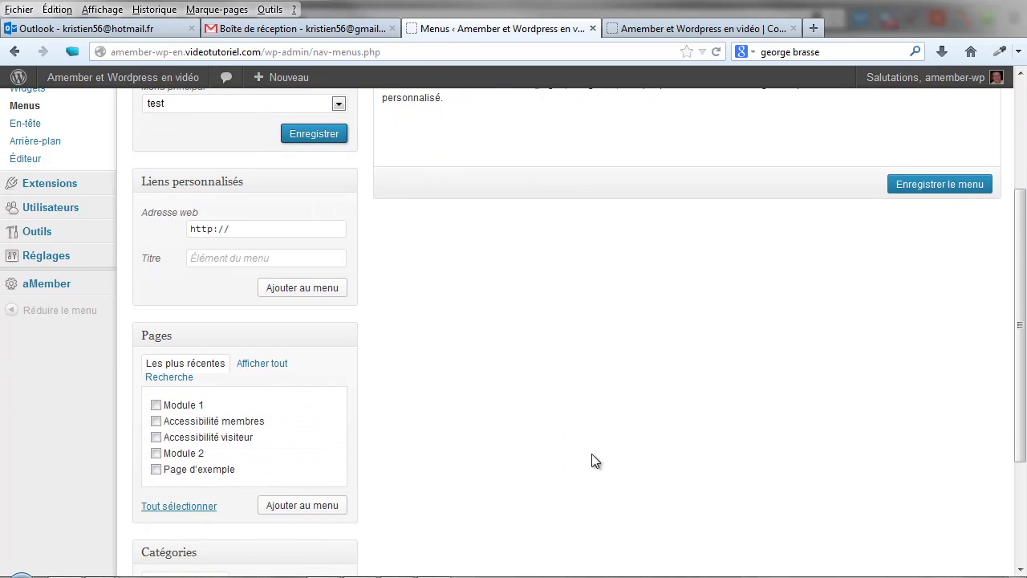
scroll(594, 337, "up", 4)
scroll(542, 401, "down", 4)
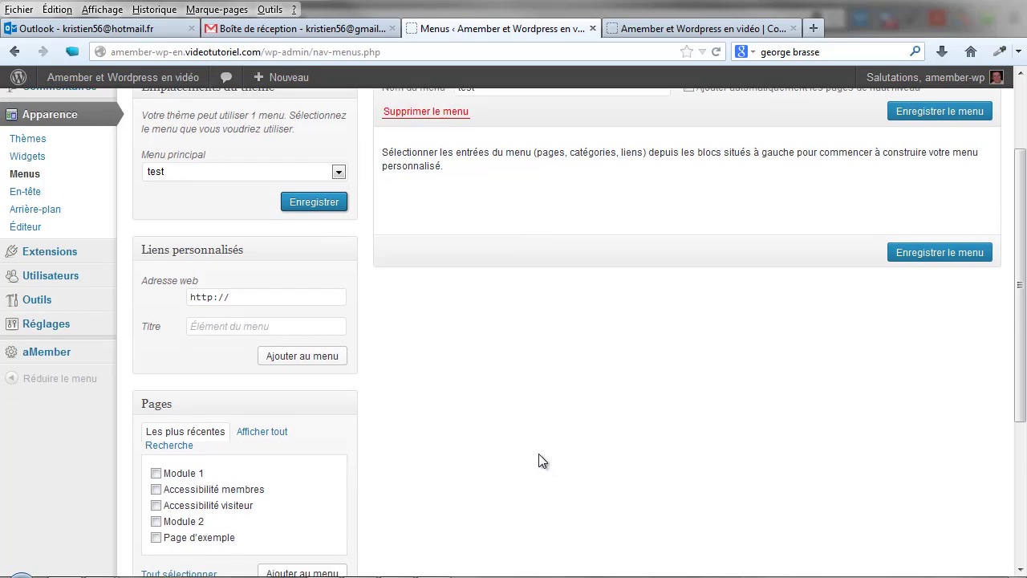
left_click(156, 405)
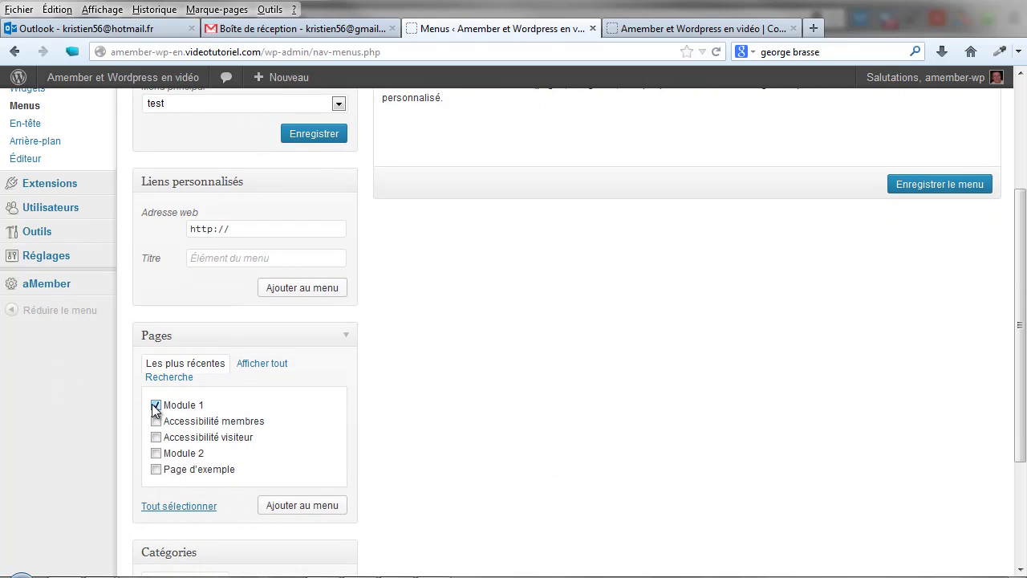
left_click(156, 454)
left_click(296, 505)
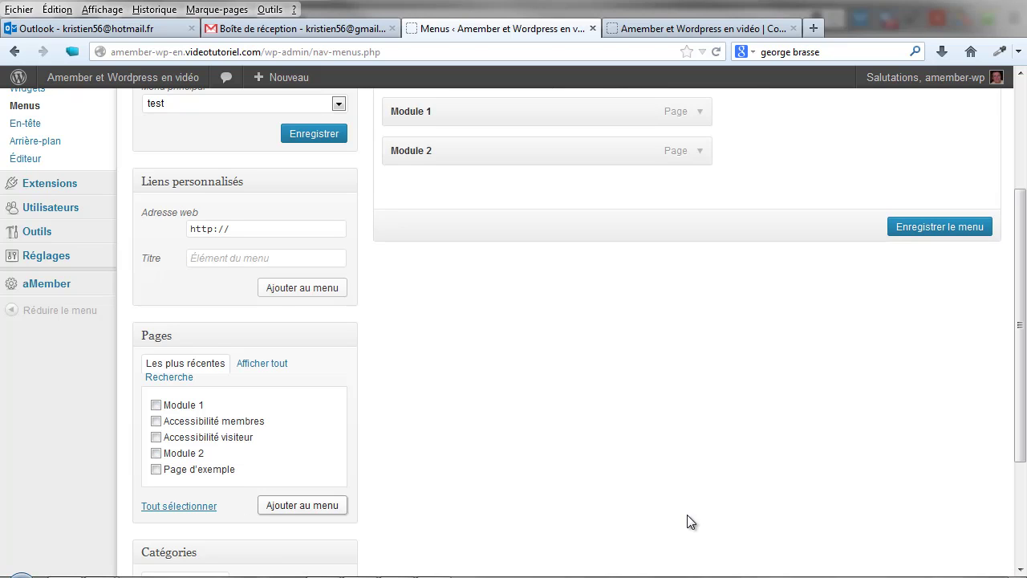
scroll(686, 481, "up", 2)
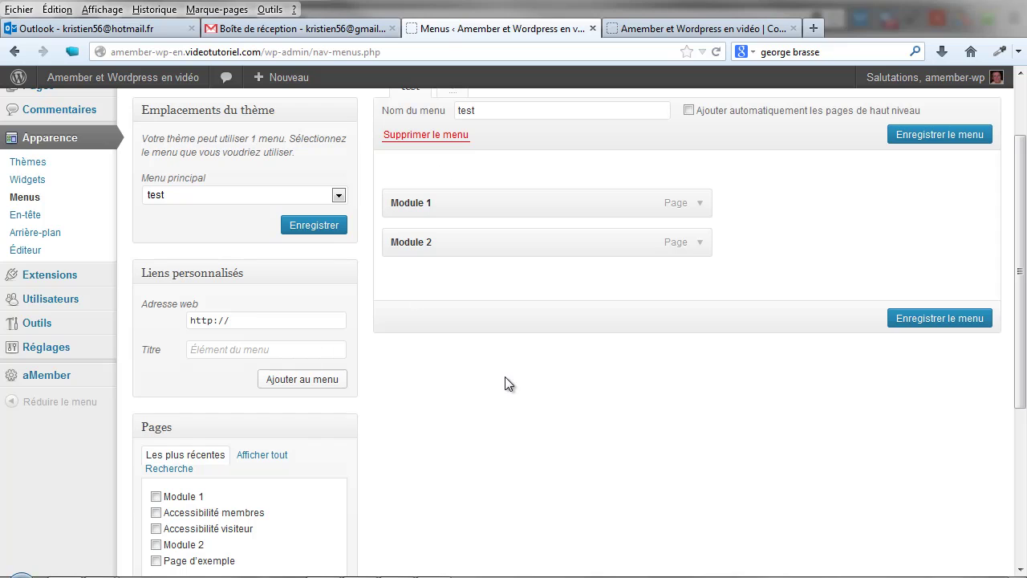
Copy the site's home address and add it to the menu as a custom link titled "Accueil".
left_click(694, 31)
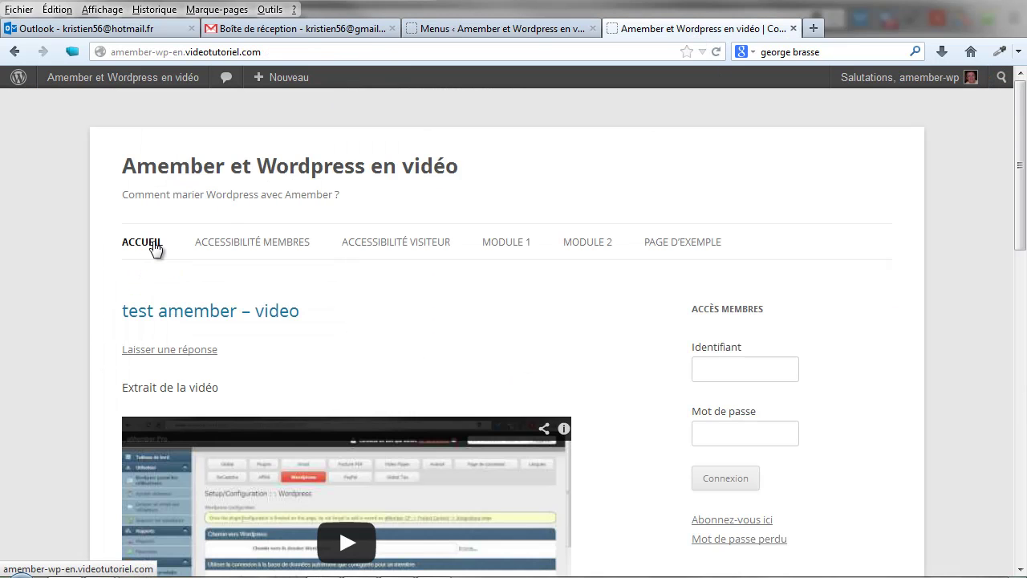
left_click(280, 52)
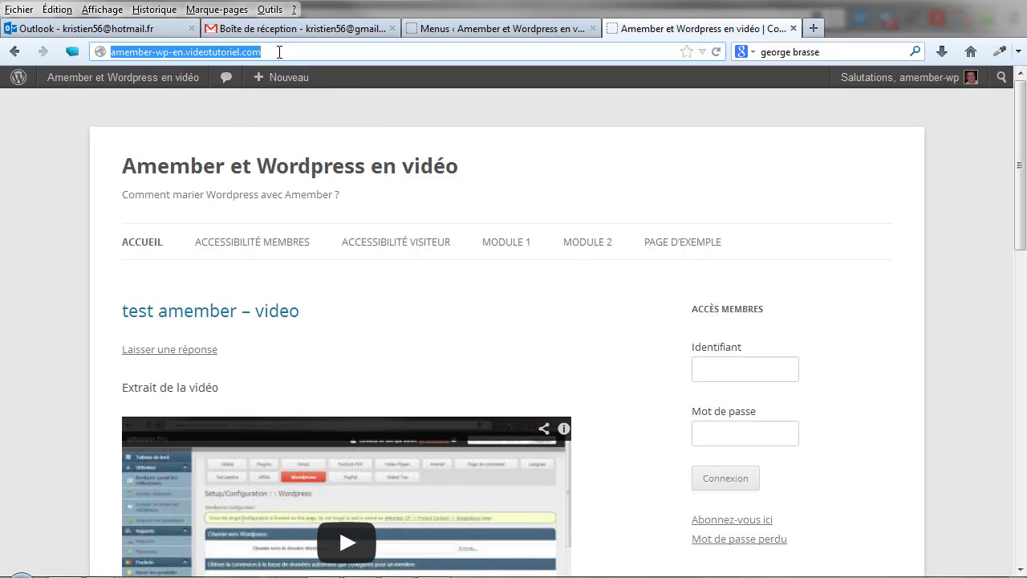
right_click(229, 52)
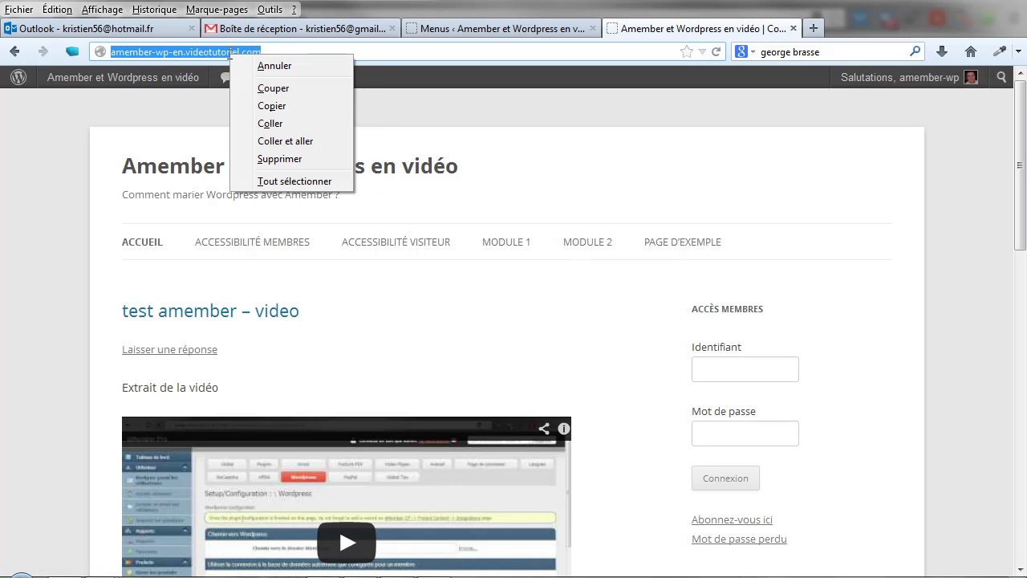
left_click(273, 105)
left_click(451, 27)
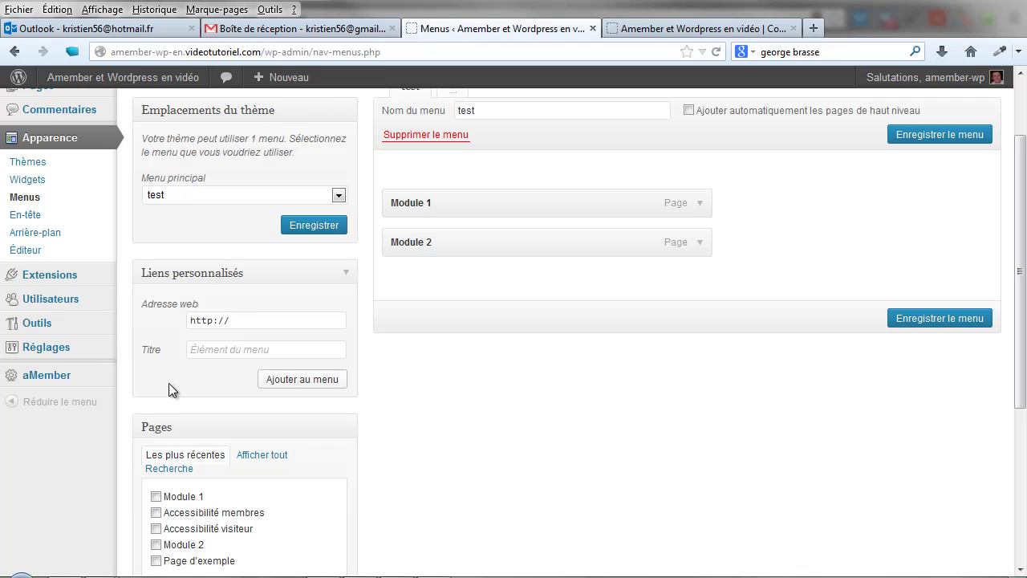
left_click(251, 318)
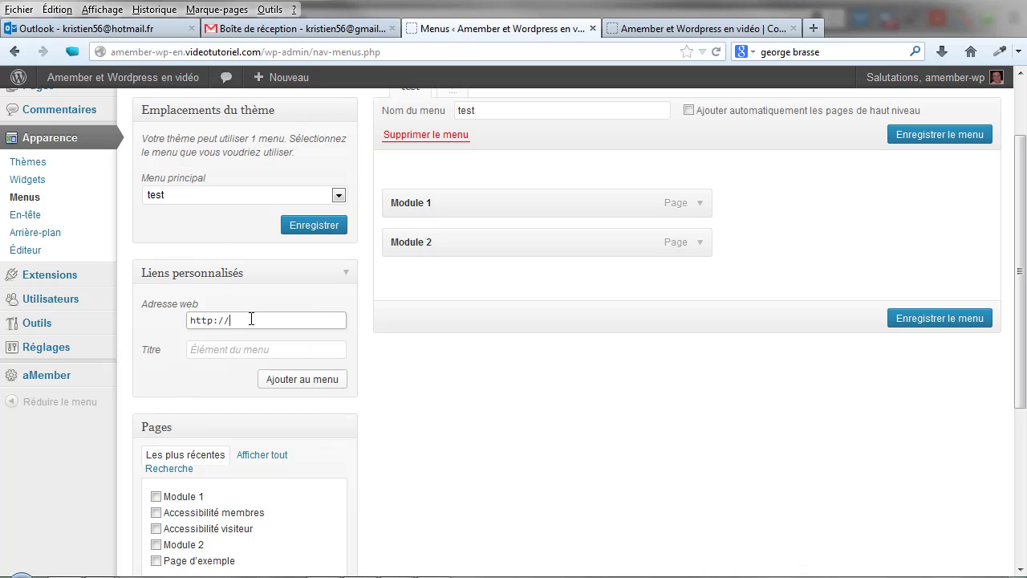
type("amember-wp-en.videotutoriel.com/")
key("Tab")
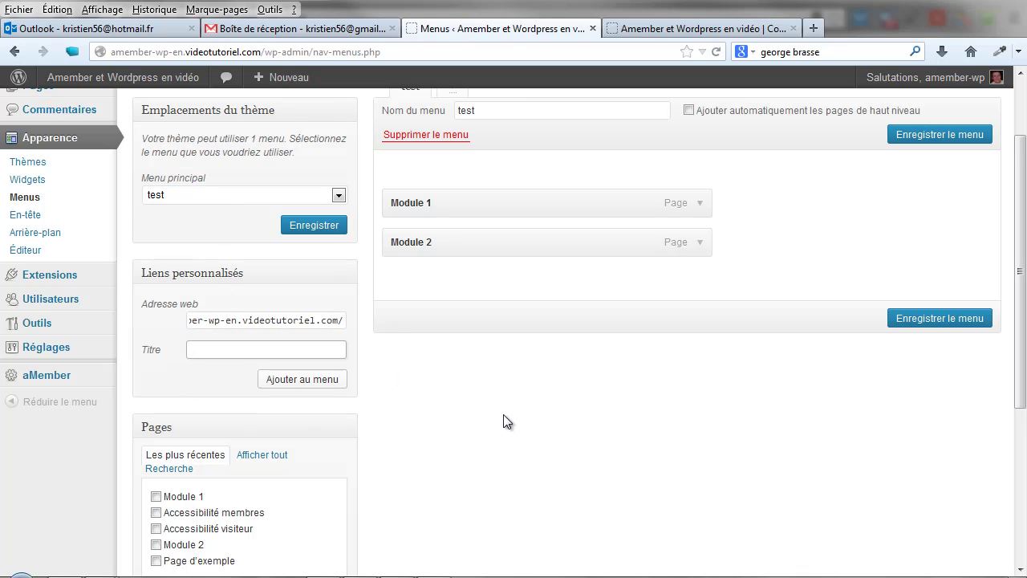
type("Accueil")
left_click(325, 383)
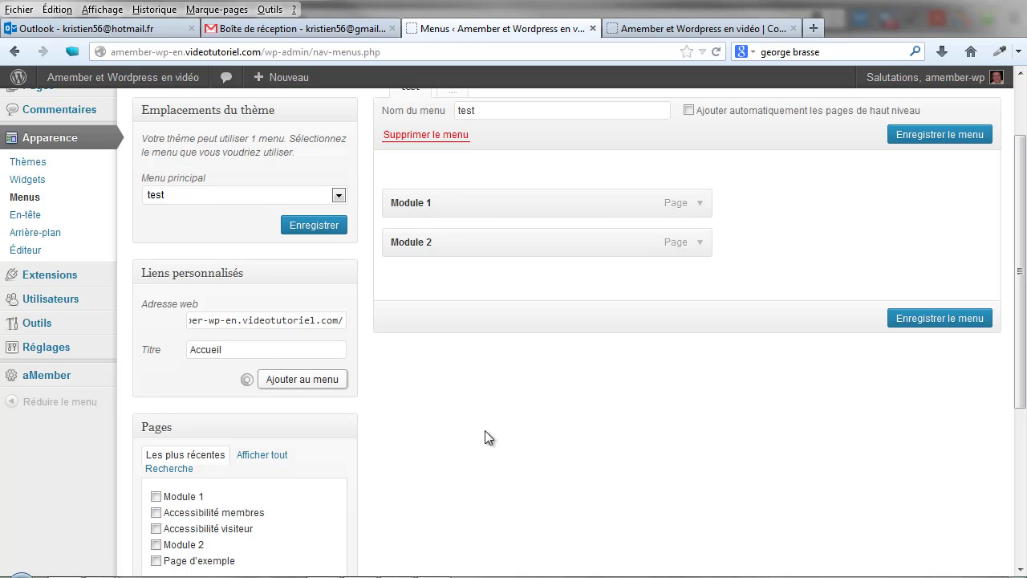
Place the Accueil link first in the menu and save it, then check the navigation on the reloaded public site.
left_click_drag(436, 286, 442, 204)
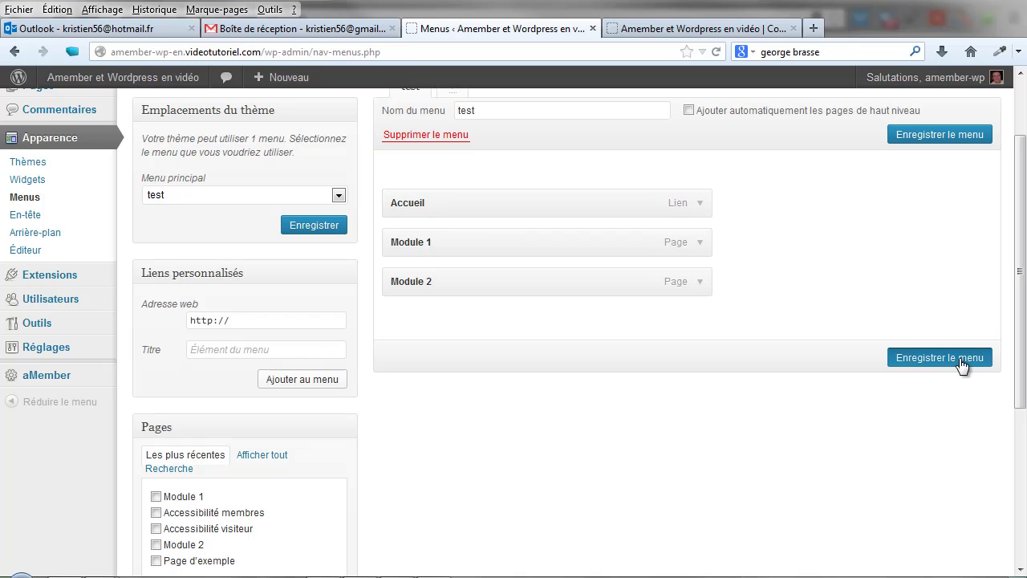
left_click(896, 363)
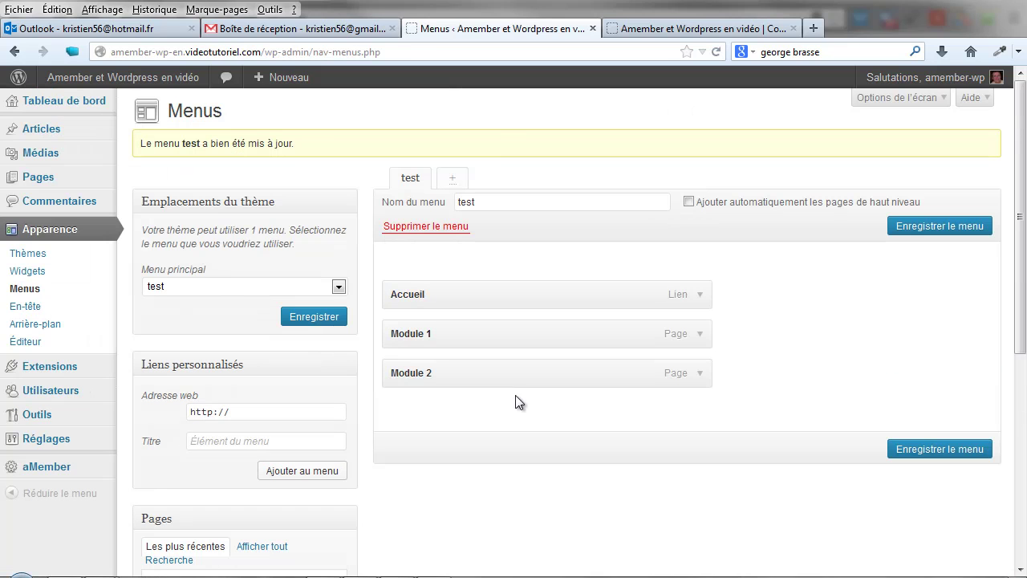
left_click(710, 28)
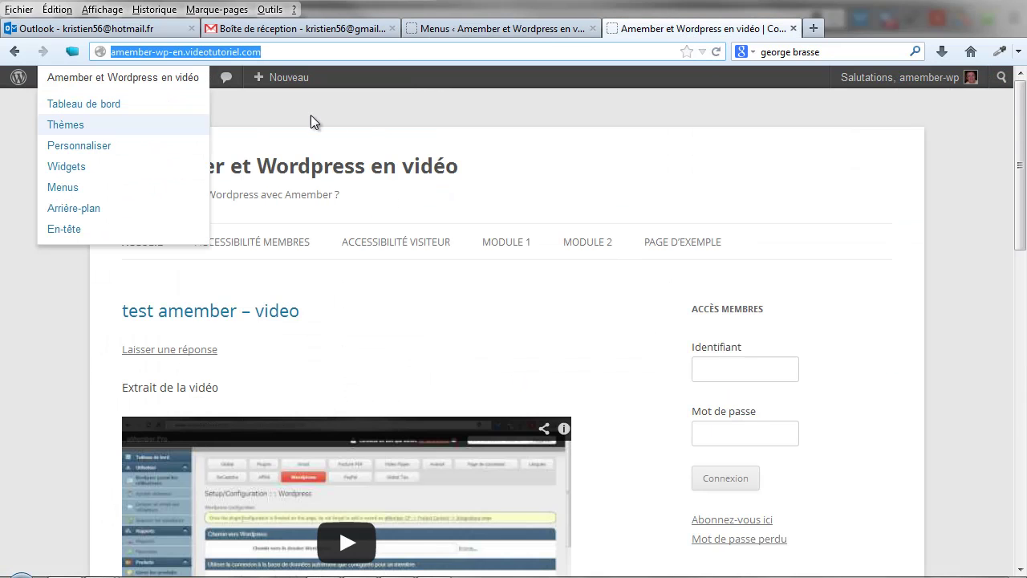
left_click(716, 51)
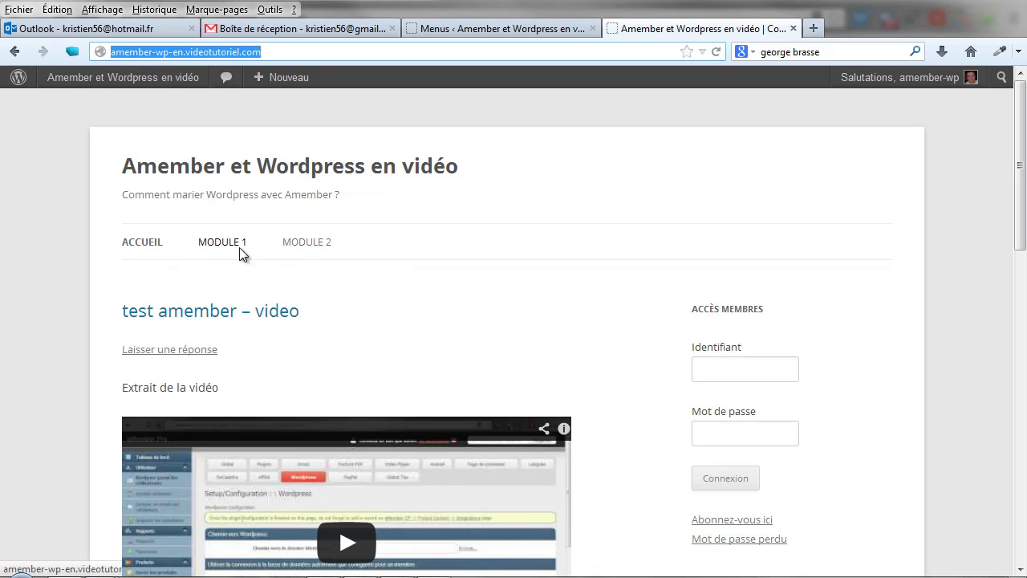
Set the Module 1 menu item's description to "Description", save the menu and reload the public site to check it.
left_click(522, 29)
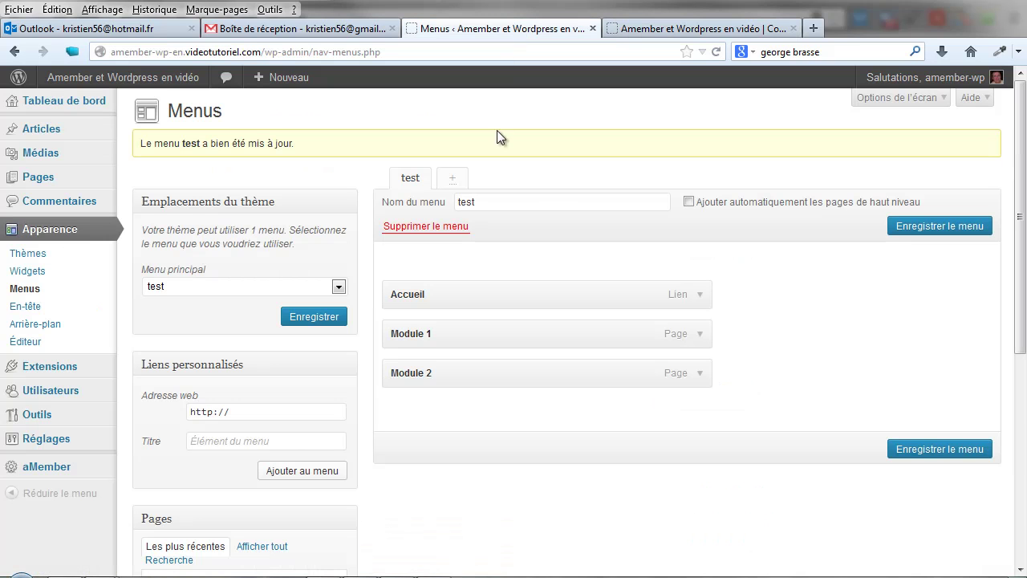
left_click(898, 105)
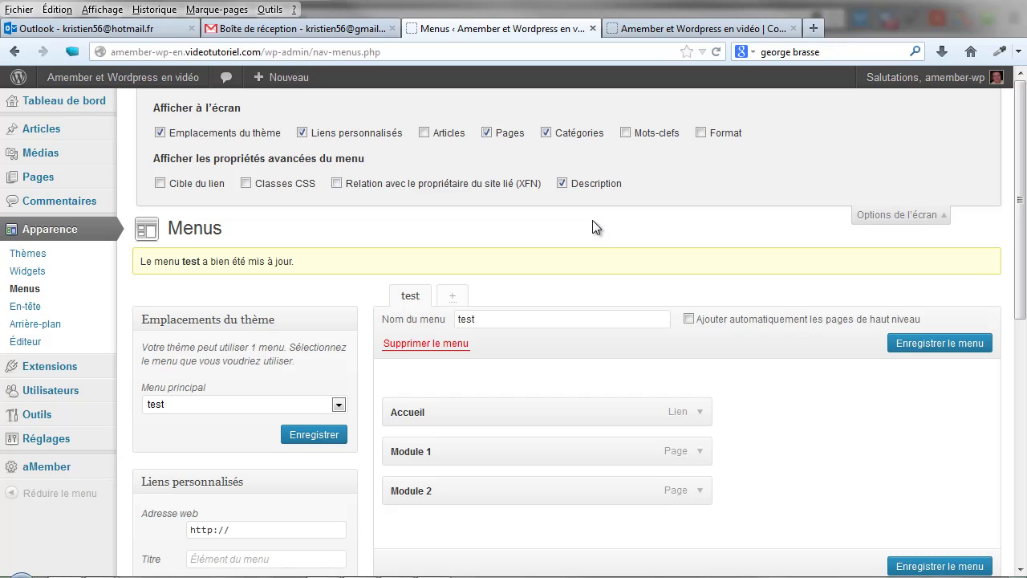
scroll(610, 241, "down", 4)
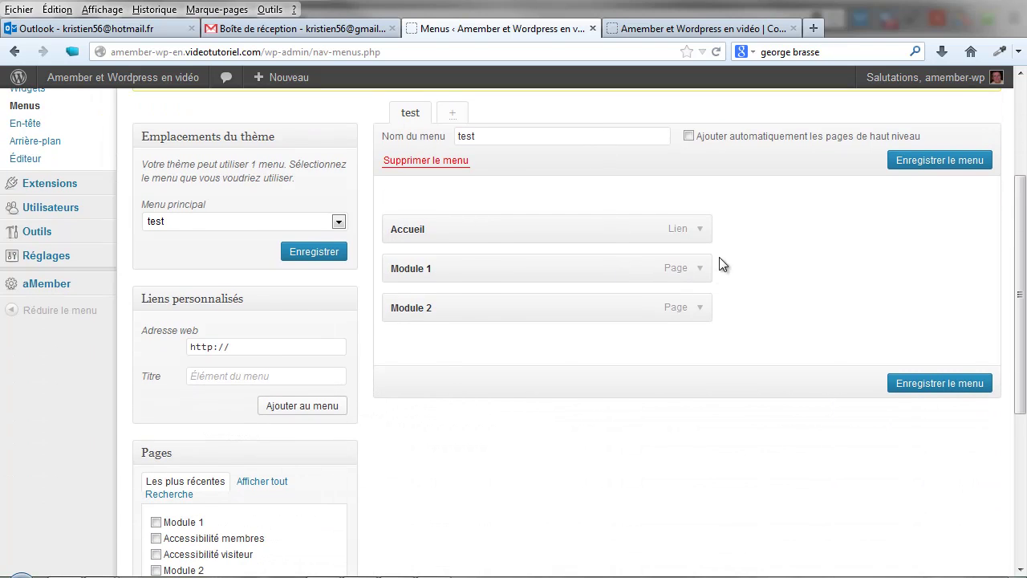
left_click(700, 268)
left_click(533, 374)
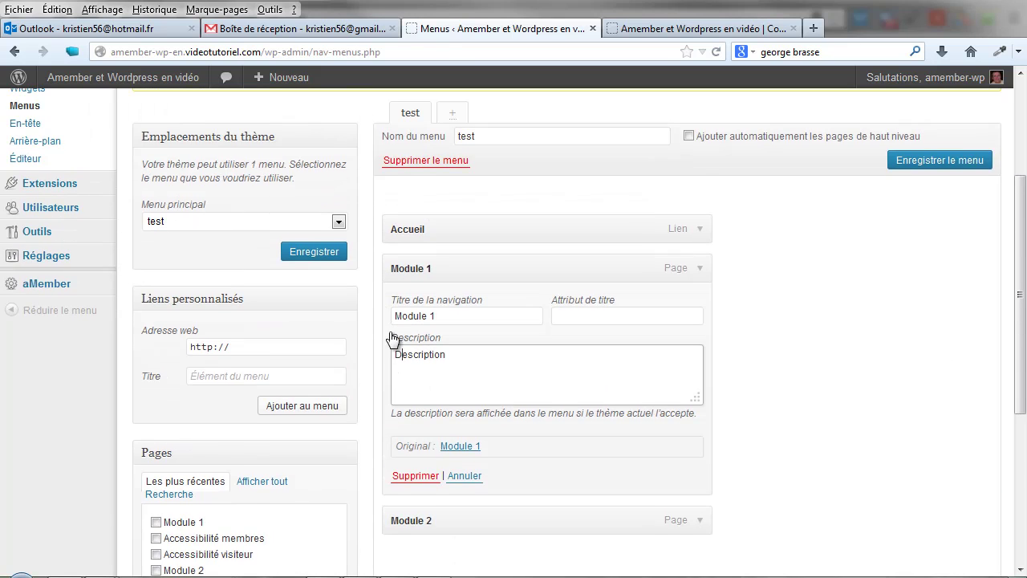
scroll(928, 386, "down", 2)
left_click(965, 504)
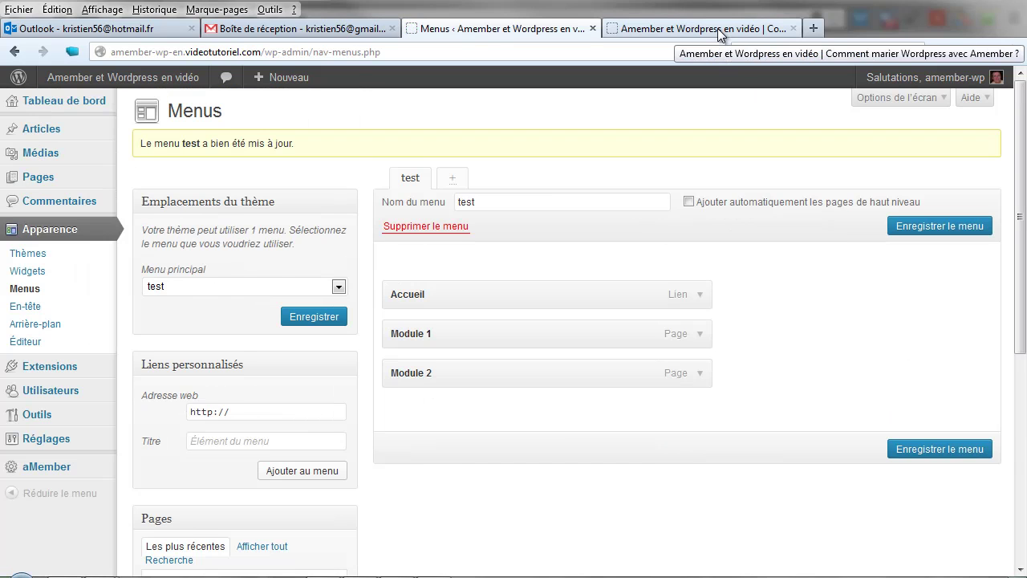
left_click(719, 33)
key("F5")
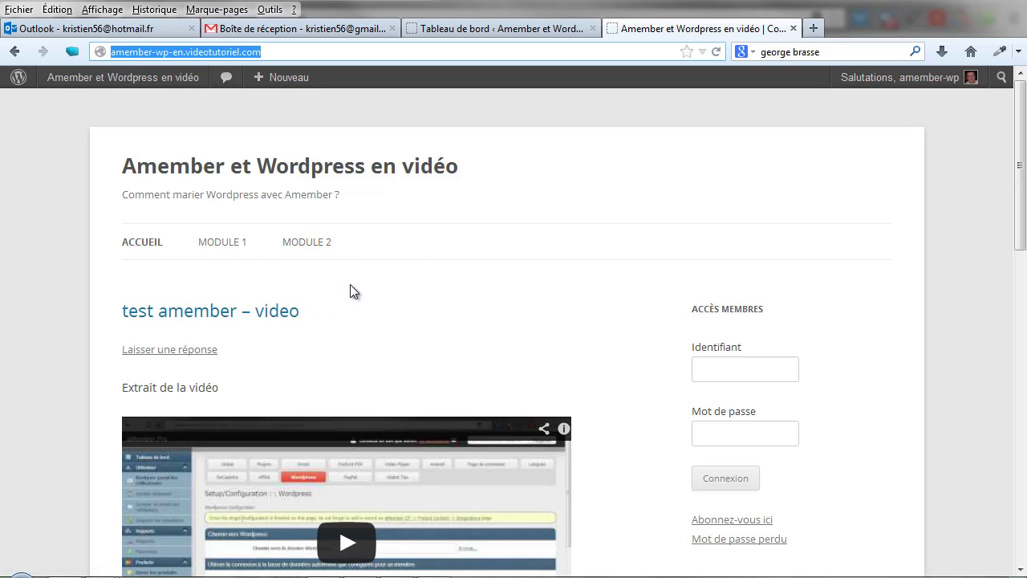
Open the Module 2 page for editing from the admin list of all pages.
left_click(559, 31)
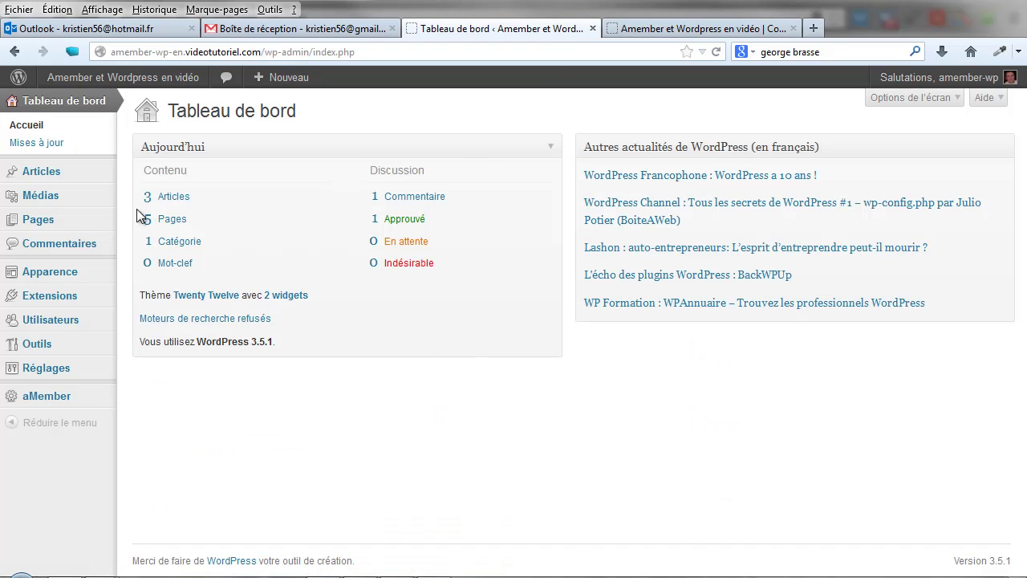
mouse_move(39, 223)
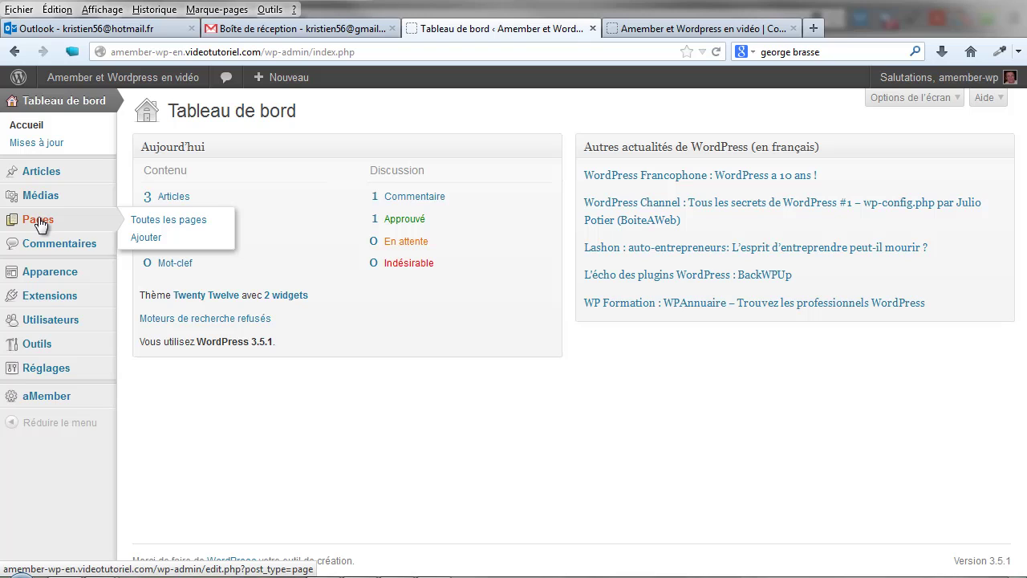
left_click(152, 220)
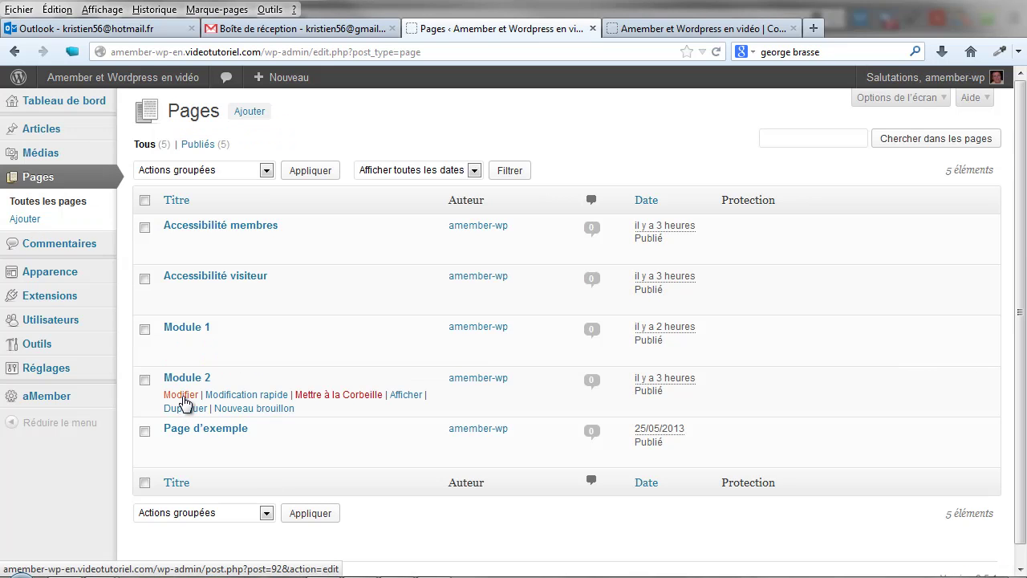
left_click(181, 396)
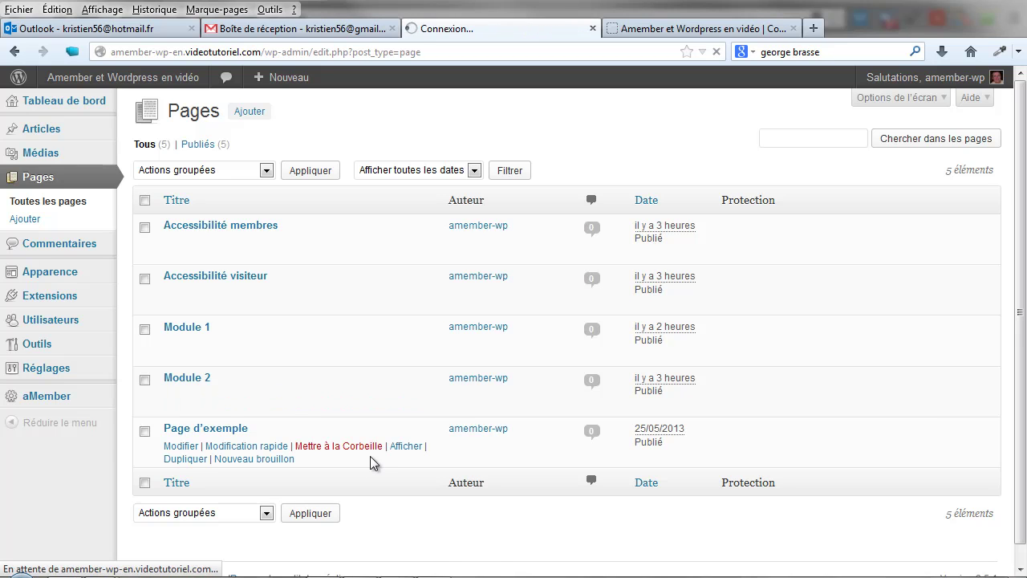